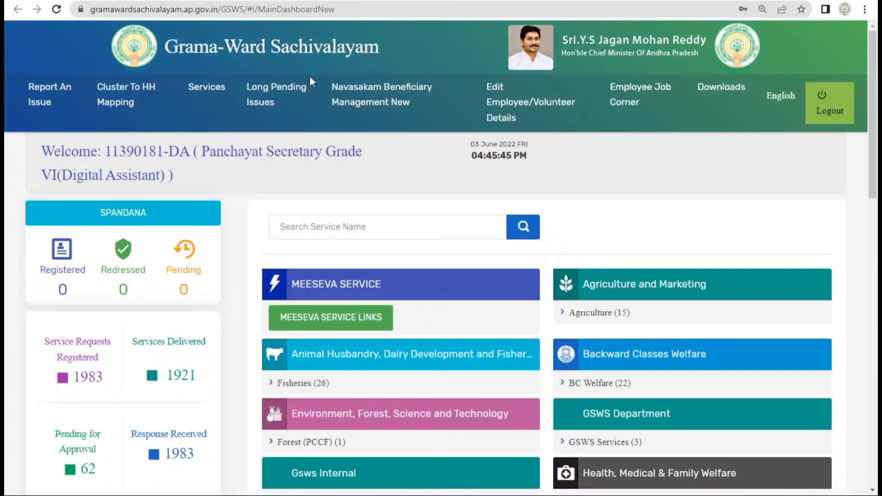
Open Check Status & Create a Grievance, enter the Aadhaar, and choose Jagananna Amma Vodi 2021-22.
left_click(386, 102)
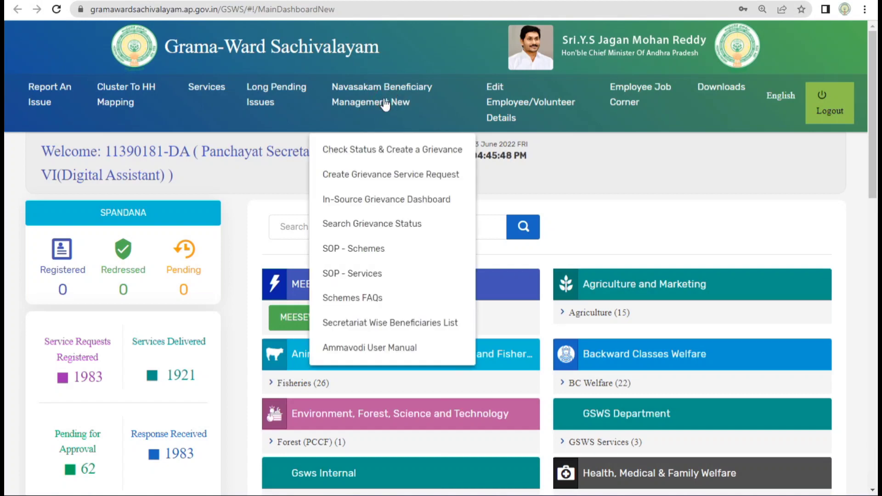
left_click(390, 155)
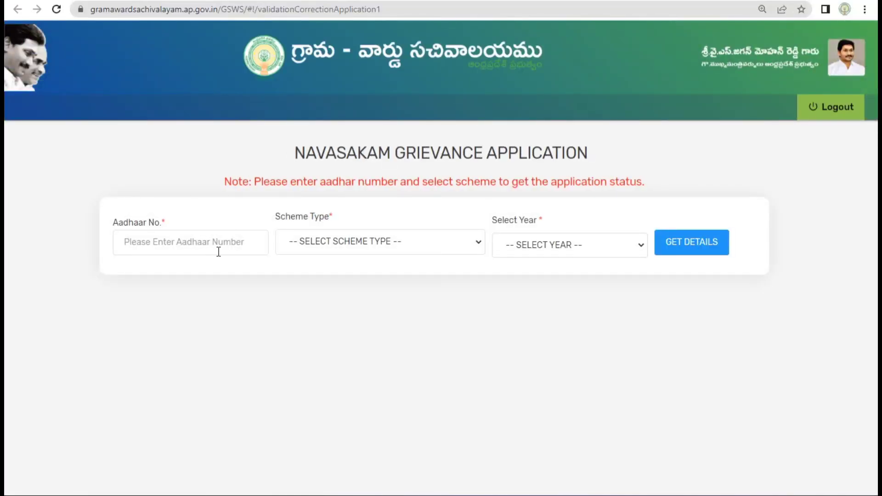
left_click(219, 252)
type("XXX3")
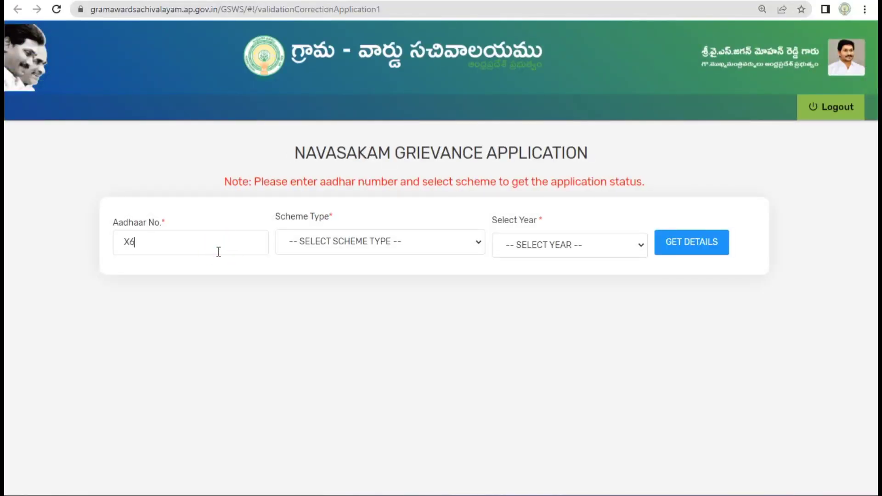
type("XXXXXXXXXXX")
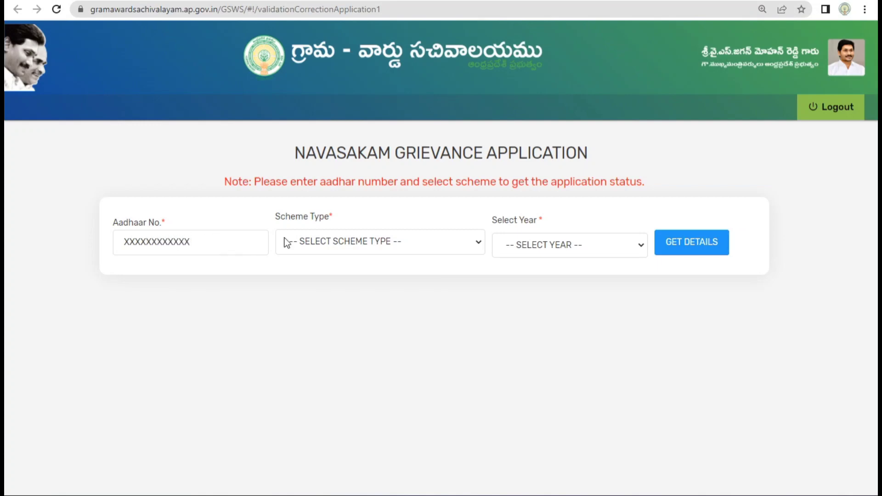
left_click(309, 241)
scroll(330, 344, "down", 3)
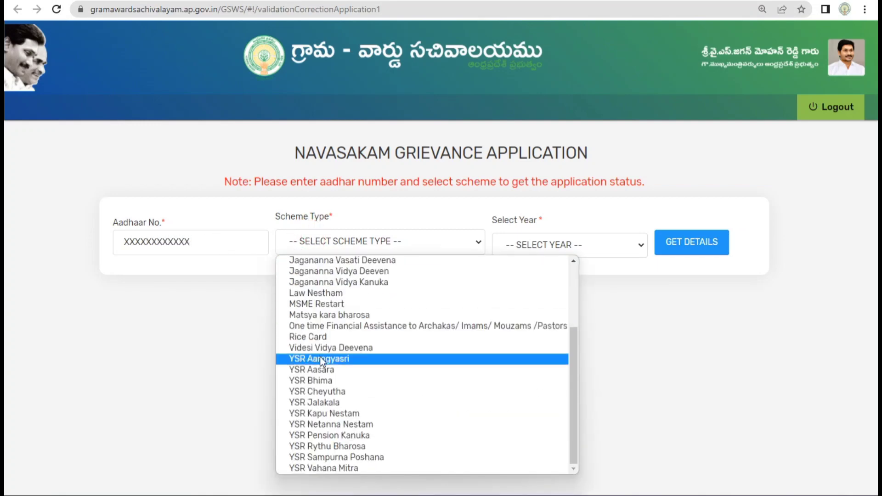
scroll(330, 407, "up", 5)
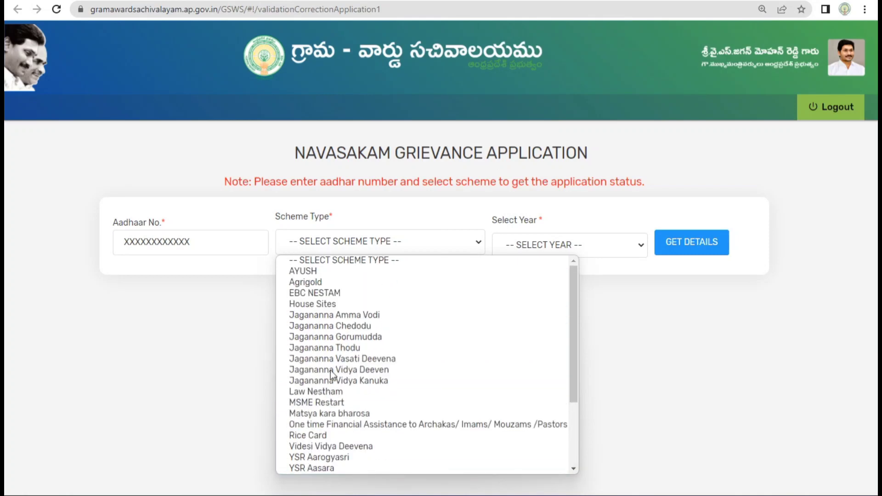
scroll(338, 310, "down", 3)
scroll(340, 344, "down", 2)
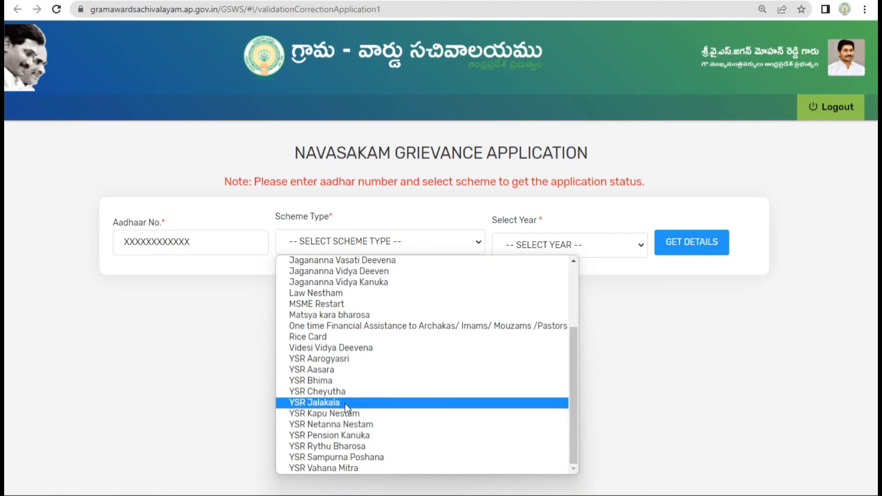
scroll(416, 341, "up", 5)
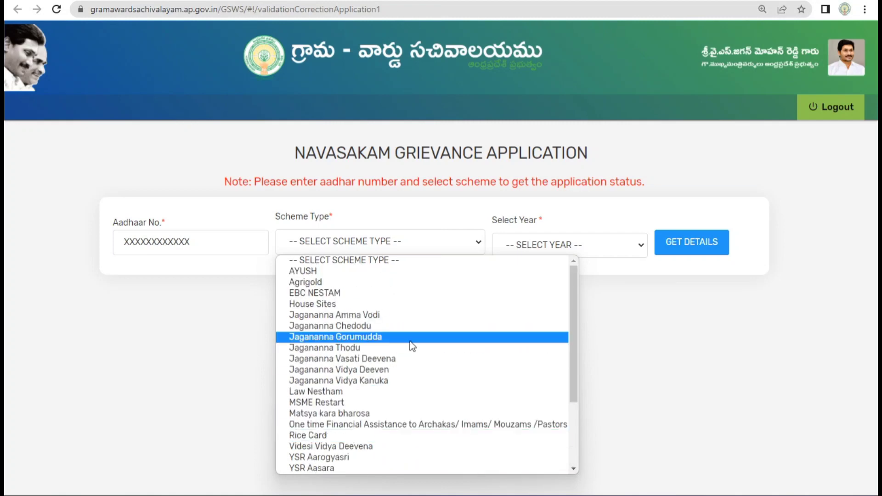
left_click(360, 315)
left_click(545, 244)
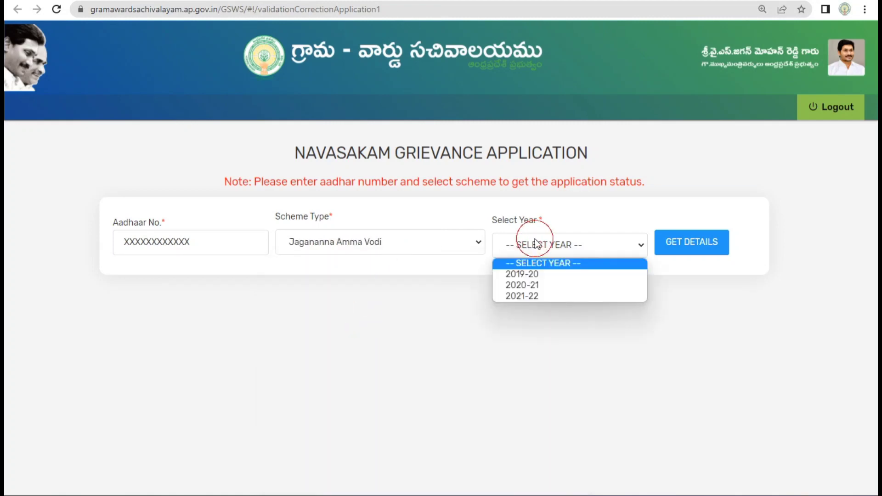
left_click(530, 295)
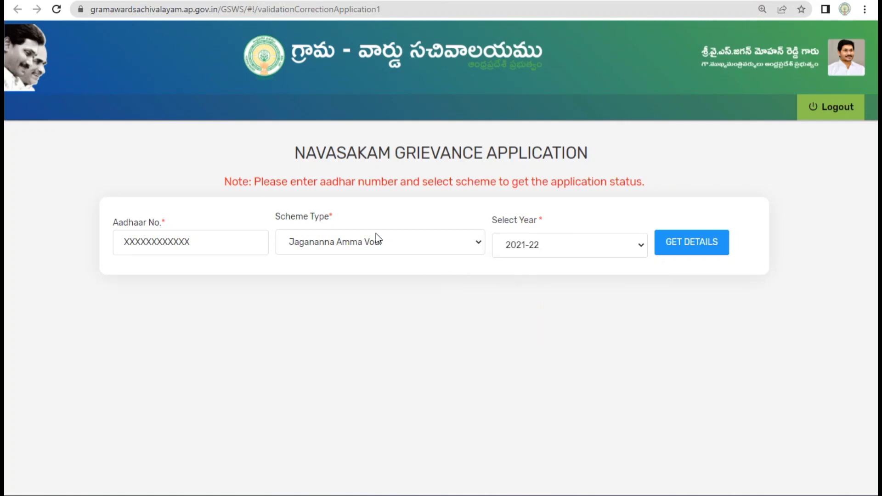
Fetch the family details and scroll across all Family Details table columns.
left_click(680, 242)
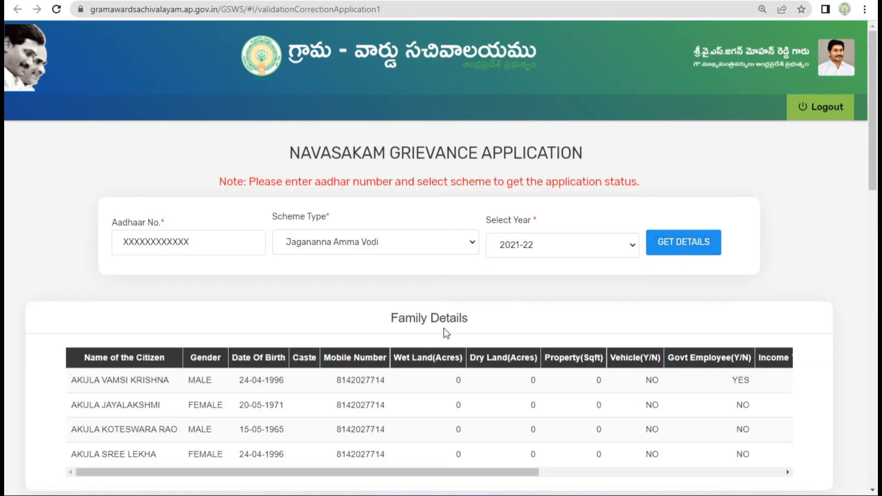
scroll(425, 338, "down", 3)
scroll(310, 331, "down", 2)
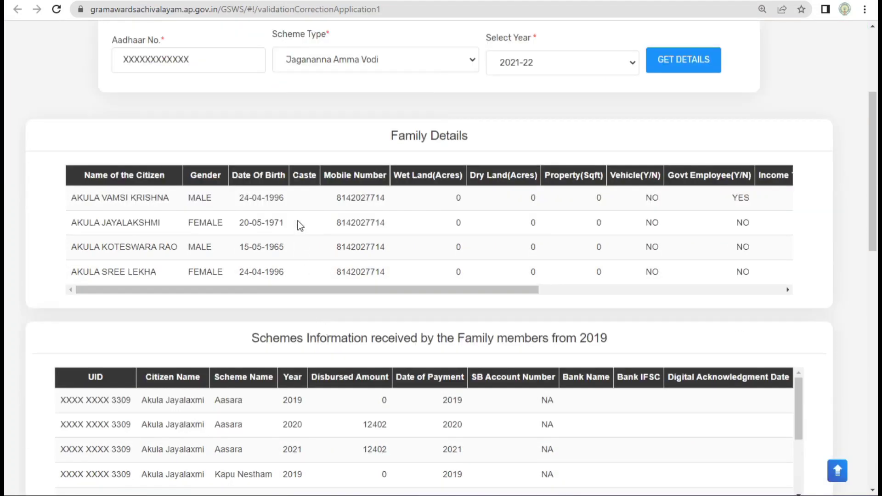
scroll(319, 287, "up", 3)
left_click_drag(320, 411, 672, 426)
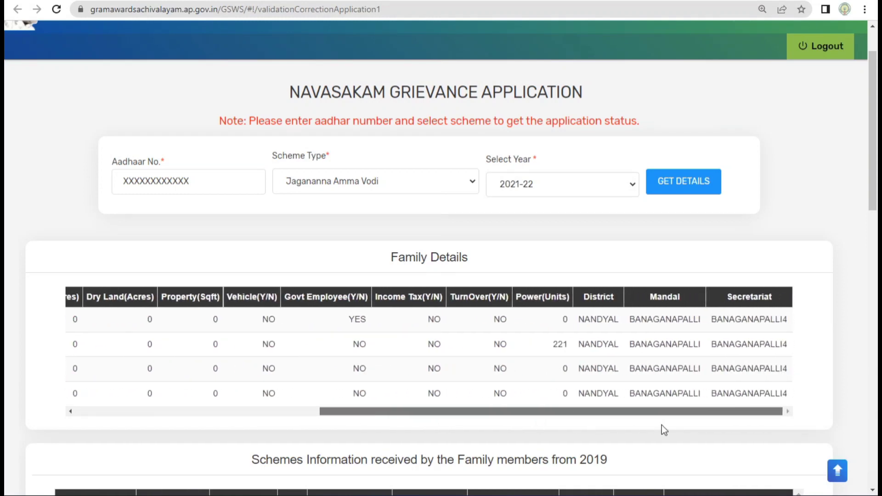
left_click_drag(549, 413, 466, 410)
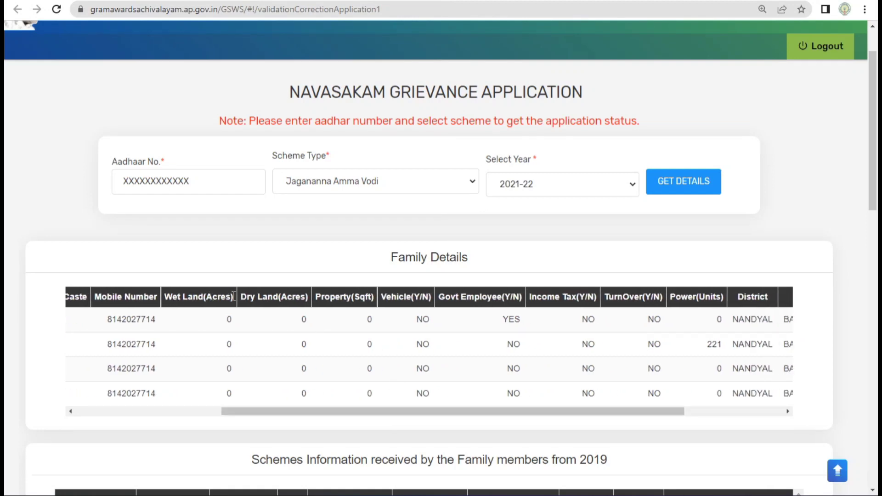
left_click_drag(234, 320, 233, 336)
left_click(243, 338)
scroll(363, 376, "down", 3)
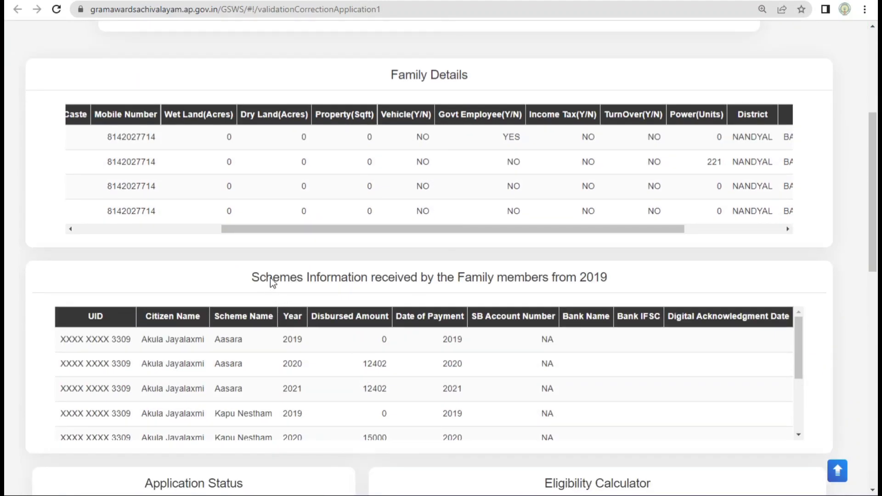
Review the Schemes Information table, noting the 12402 disbursed amount and 2020 payment date.
left_click(123, 339)
left_click(171, 336)
left_click(231, 339)
left_click(364, 366)
double_click(364, 366)
left_click(472, 338)
double_click(452, 366)
left_click(505, 406)
scroll(505, 406, "down", 4)
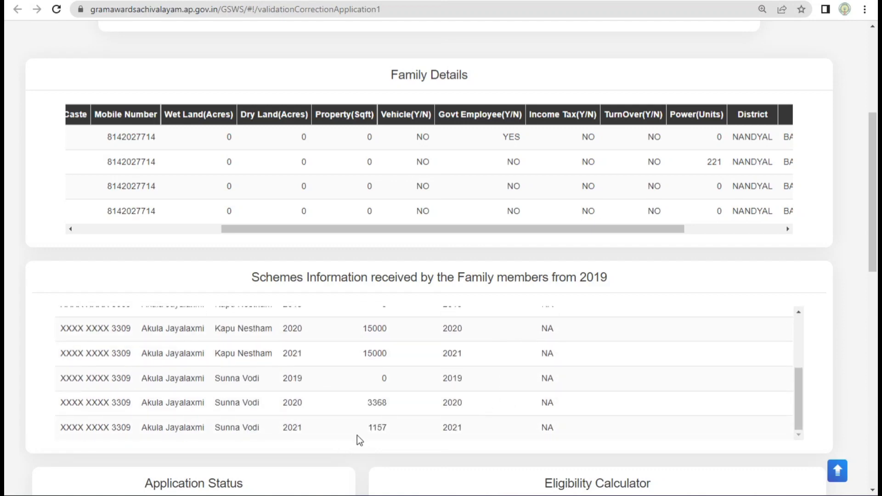
scroll(357, 436, "down", 3)
scroll(357, 435, "down", 1)
scroll(158, 357, "down", 2)
scroll(157, 356, "down", 1)
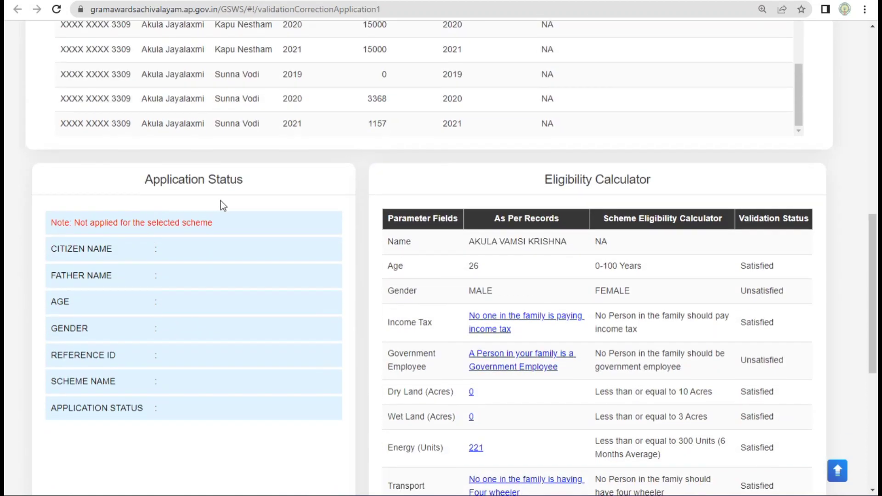
scroll(274, 321, "down", 2)
scroll(275, 322, "down", 2)
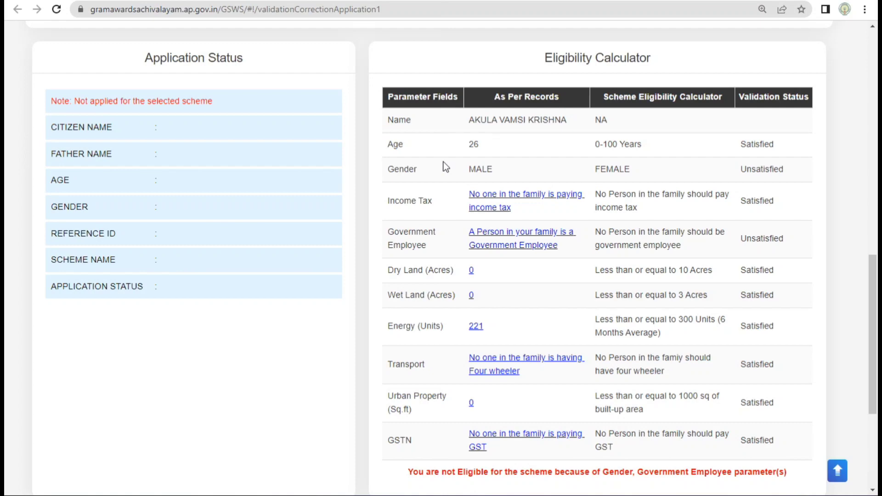
scroll(572, 221, "down", 1)
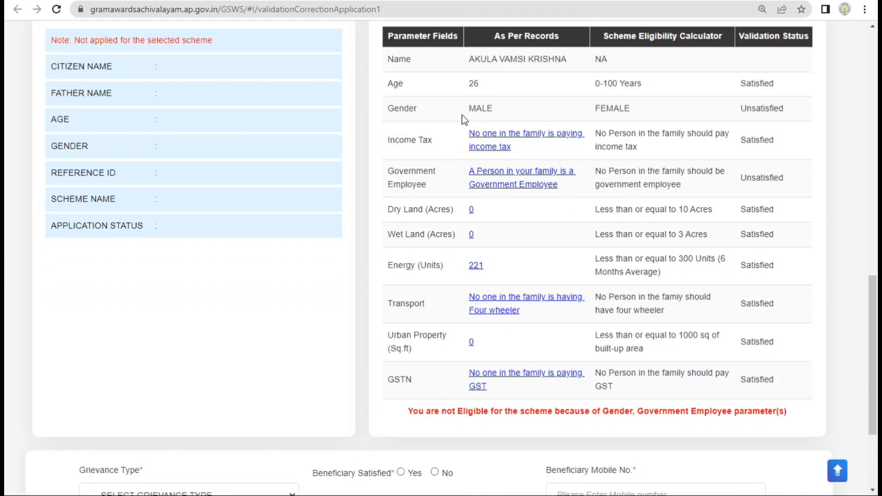
left_click(496, 178)
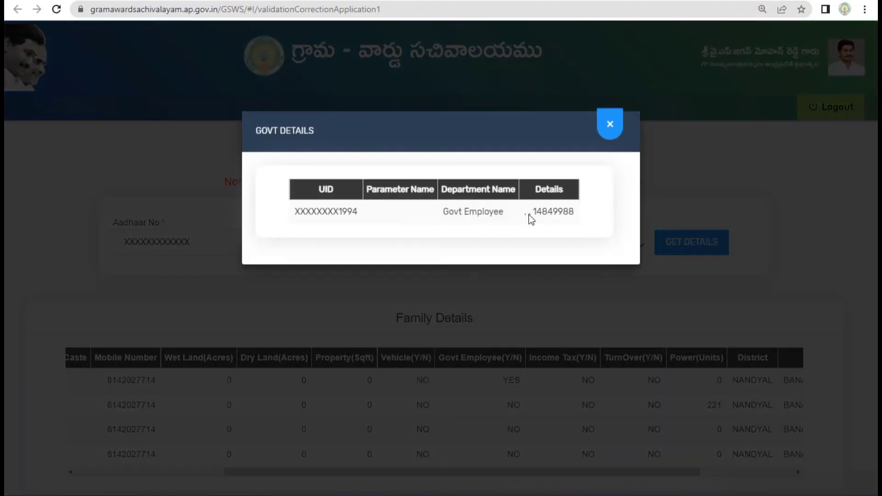
double_click(552, 211)
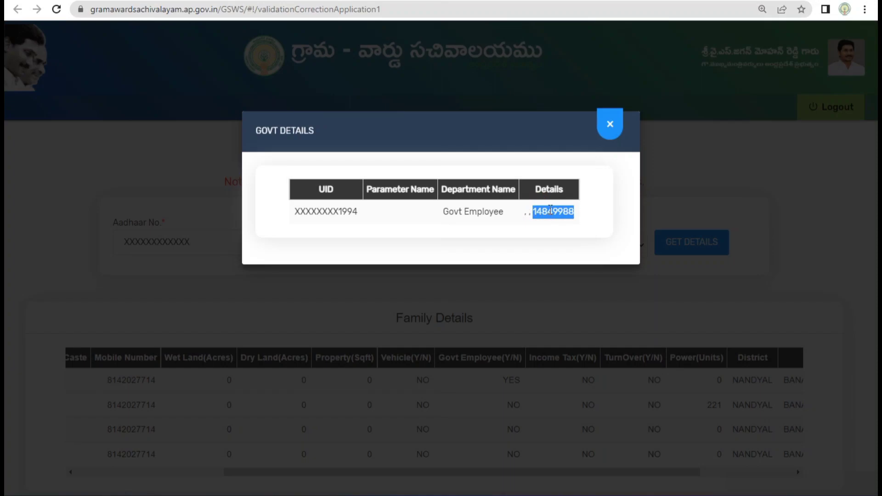
left_click(612, 124)
scroll(551, 321, "down", 8)
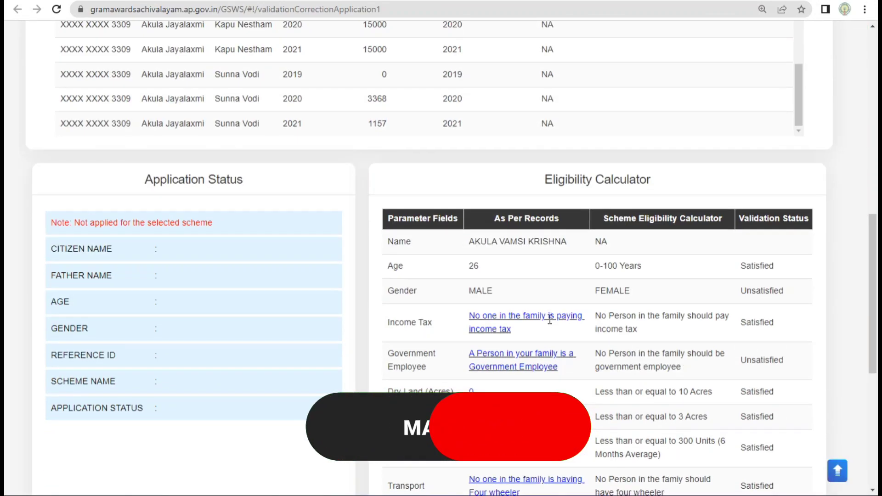
scroll(551, 321, "down", 3)
left_click(477, 268)
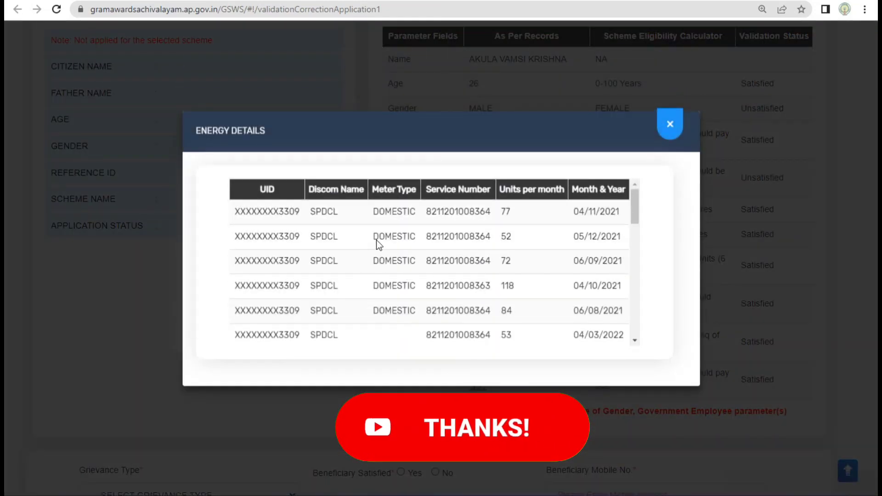
scroll(382, 231, "down", 5)
scroll(381, 231, "up", 1)
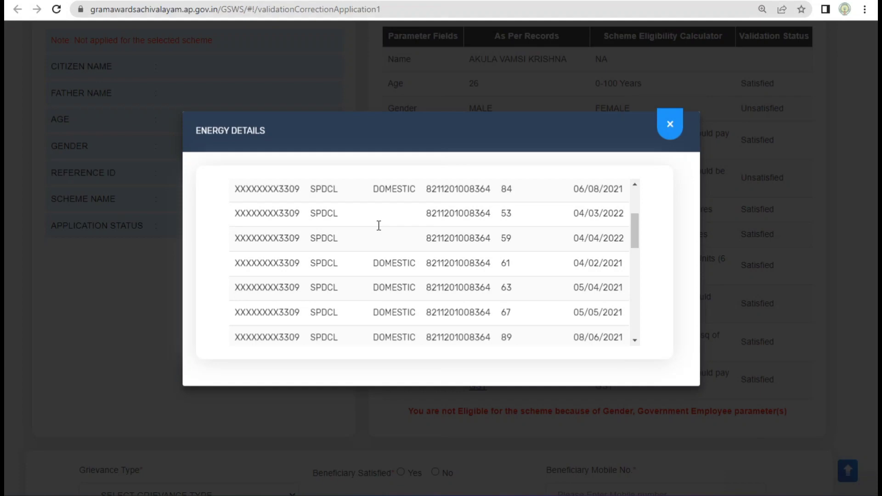
scroll(378, 226, "down", 5)
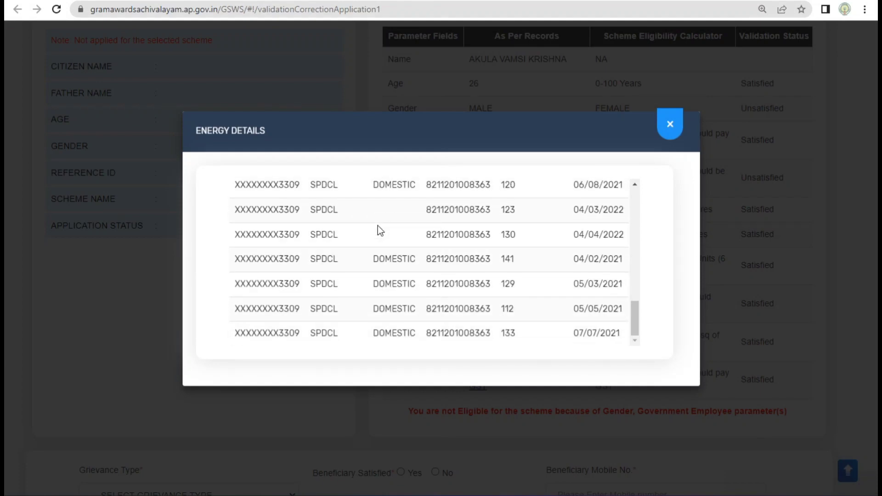
scroll(378, 226, "up", 5)
scroll(378, 225, "up", 5)
scroll(414, 234, "up", 3)
scroll(525, 255, "up", 3)
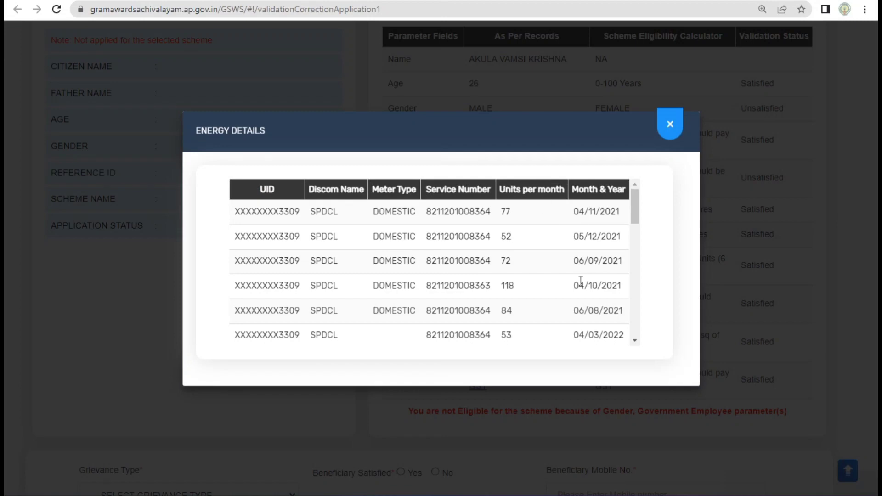
scroll(579, 281, "down", 2)
scroll(579, 281, "down", 2)
scroll(580, 283, "up", 1)
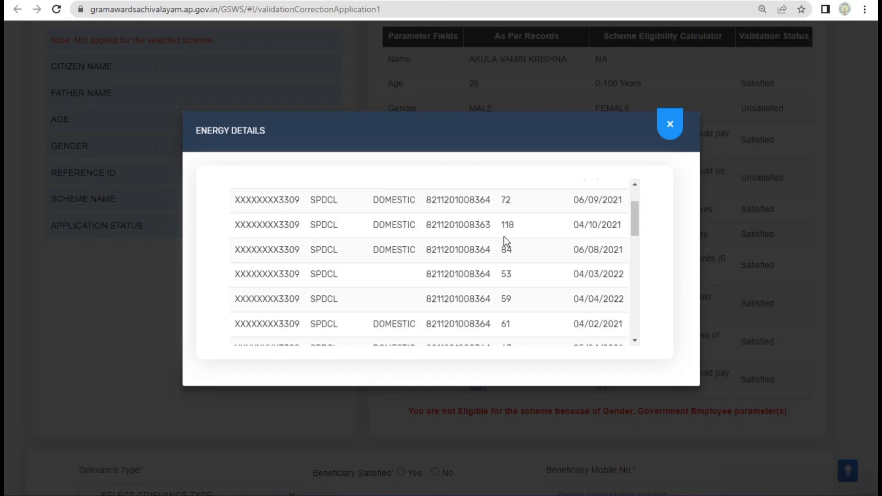
scroll(545, 262, "down", 3)
scroll(545, 262, "down", 3)
scroll(545, 262, "down", 3)
scroll(545, 261, "down", 2)
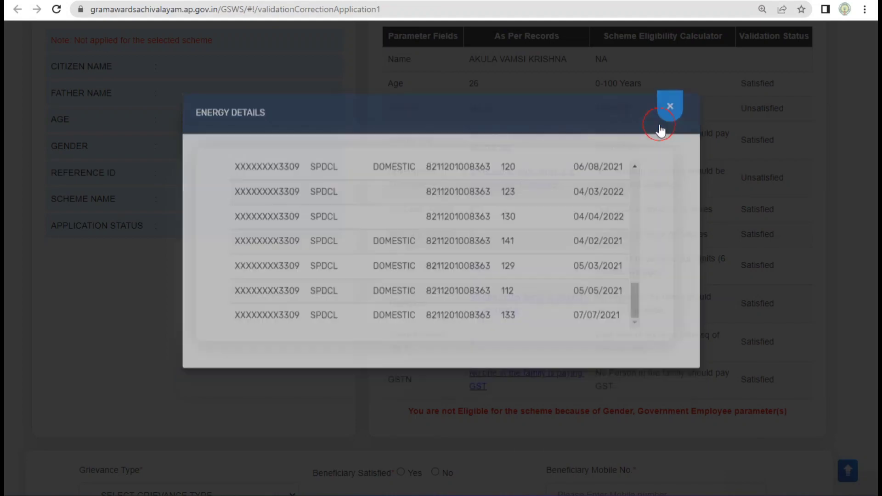
left_click(670, 124)
scroll(499, 280, "down", 4)
scroll(498, 280, "down", 1)
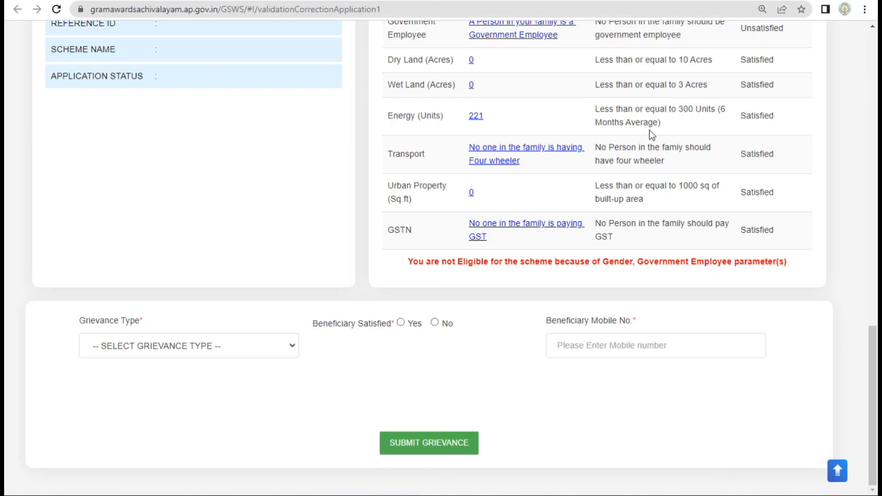
Expand the Grievance Type dropdown to browse all available grievance options.
left_click(162, 348)
scroll(160, 265, "down", 3)
scroll(161, 265, "up", 2)
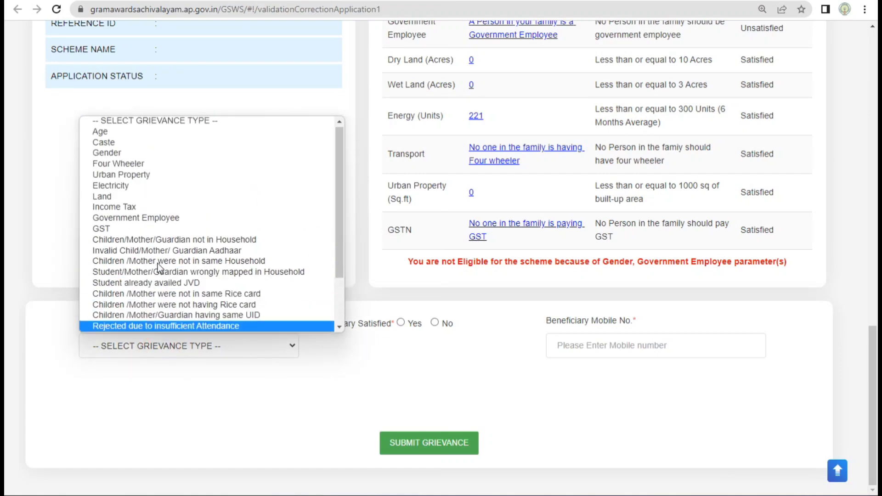
scroll(200, 259, "down", 2)
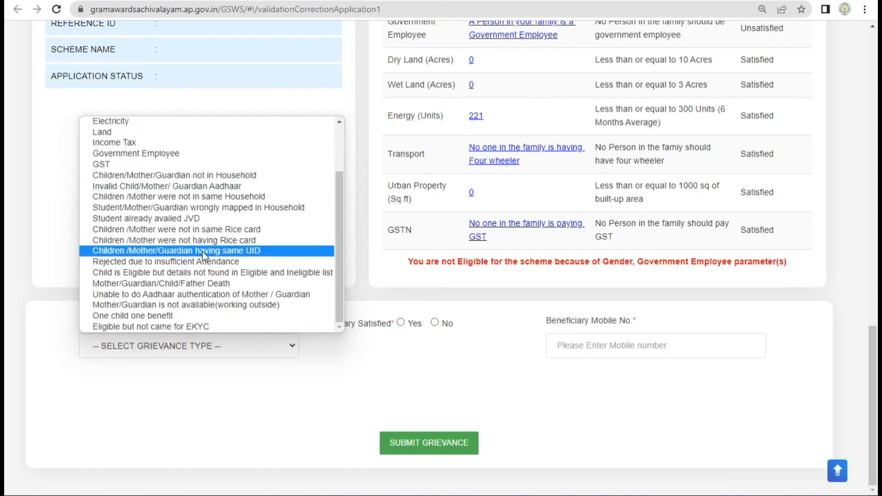
scroll(201, 258, "up", 3)
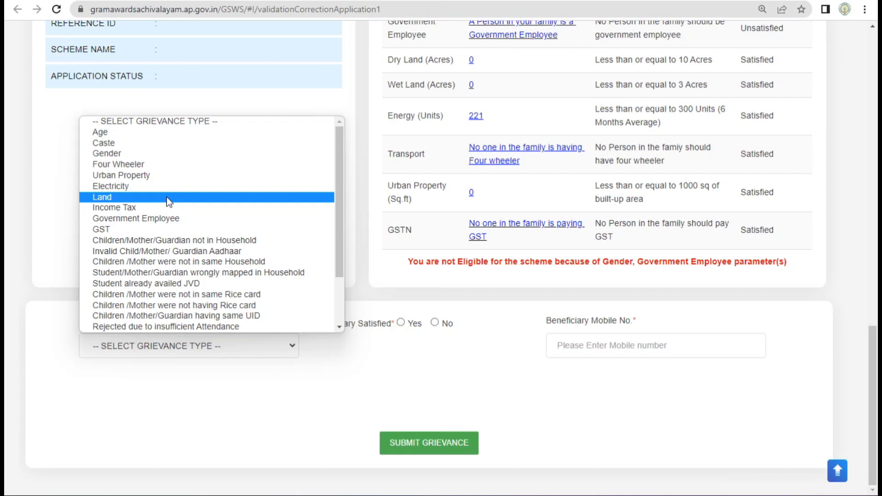
scroll(152, 230, "down", 2)
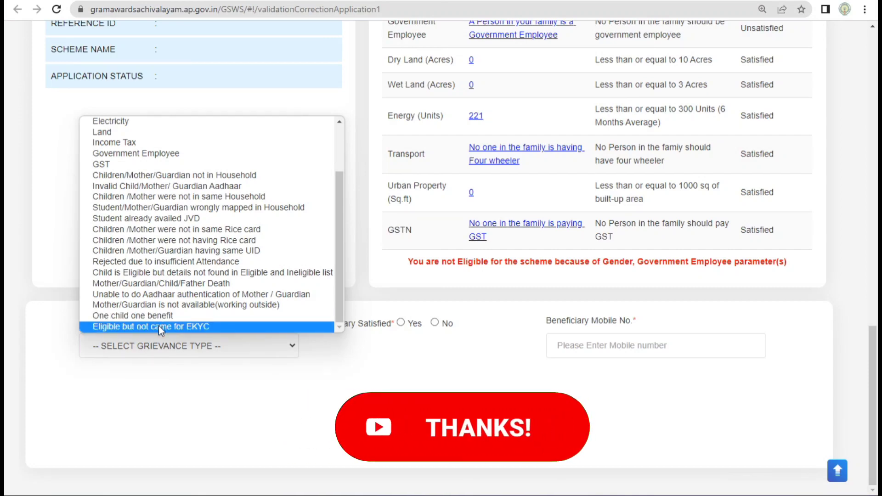
Try grievance types: EKYC, One child one benefit, same Rice card, JVD, insufficient Attendance.
left_click(176, 322)
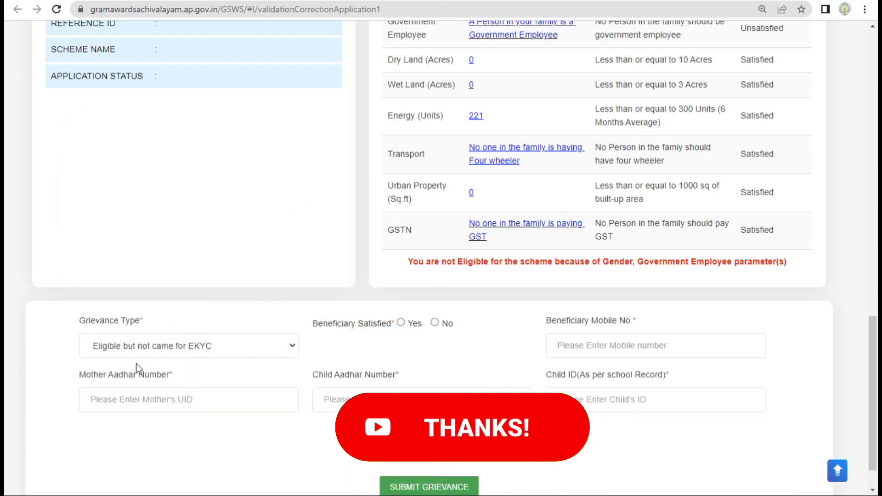
scroll(169, 357, "down", 1)
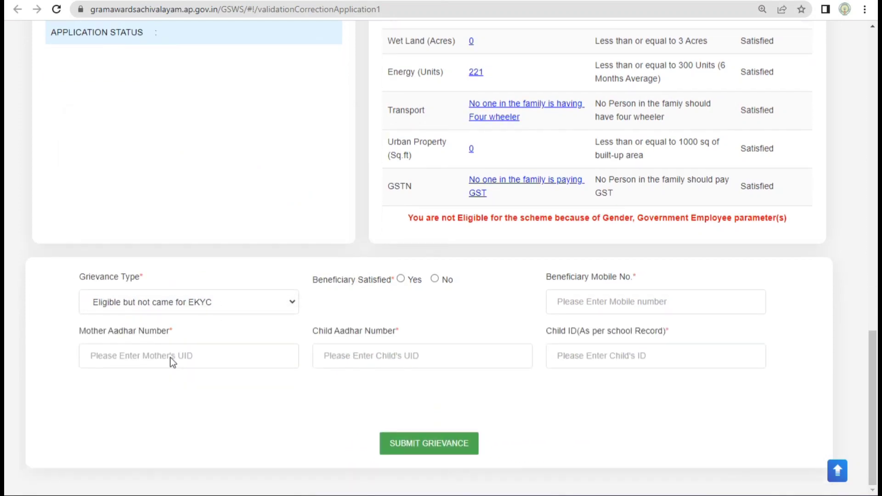
left_click(163, 303)
left_click(173, 271)
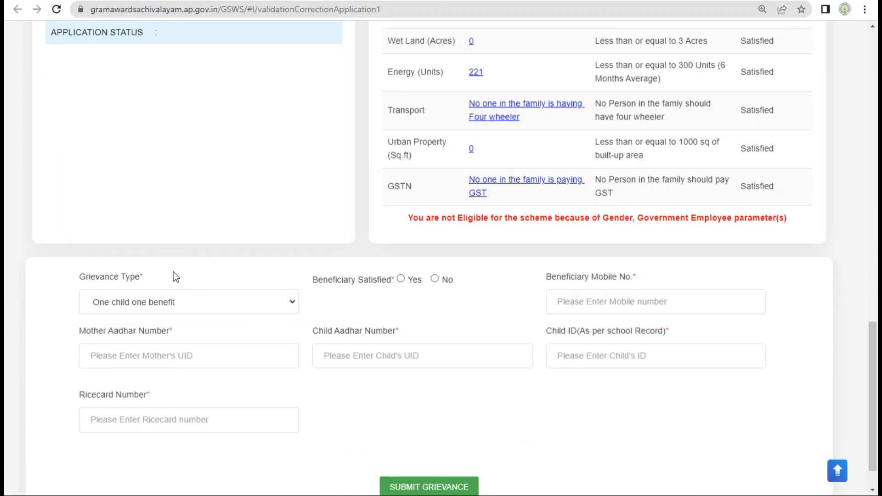
left_click(166, 302)
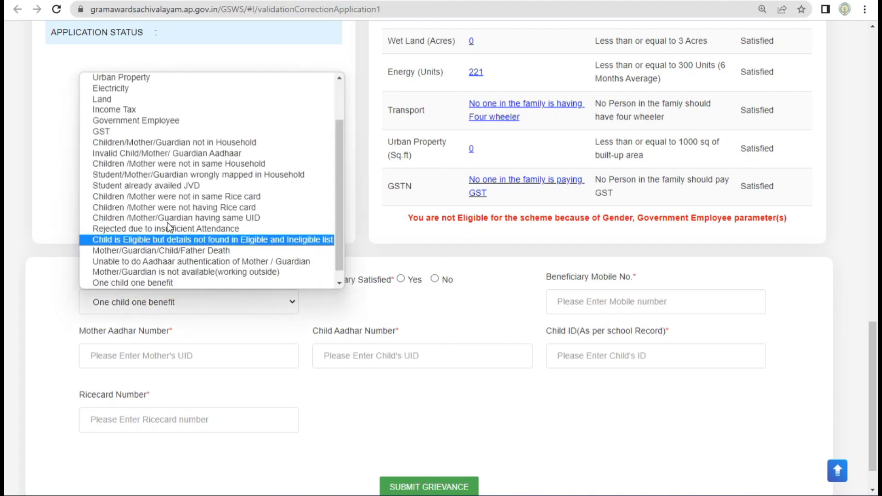
left_click(176, 197)
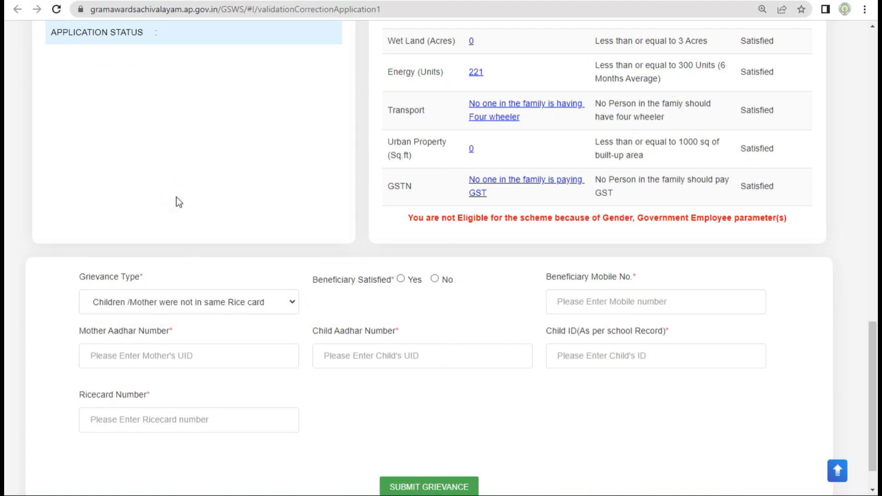
left_click(165, 302)
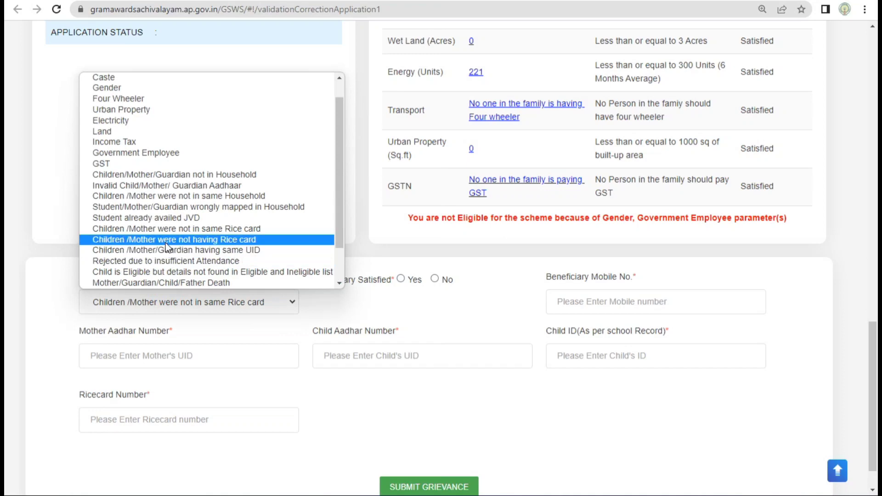
left_click(165, 219)
left_click(157, 301)
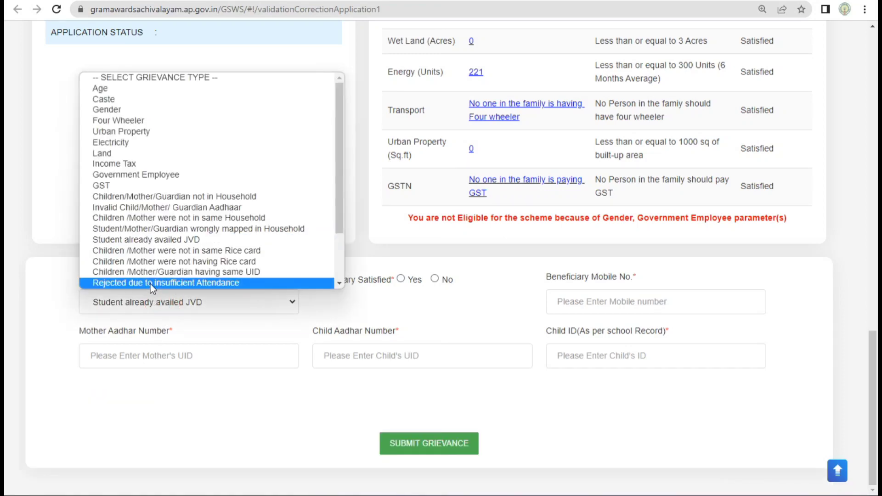
left_click(150, 283)
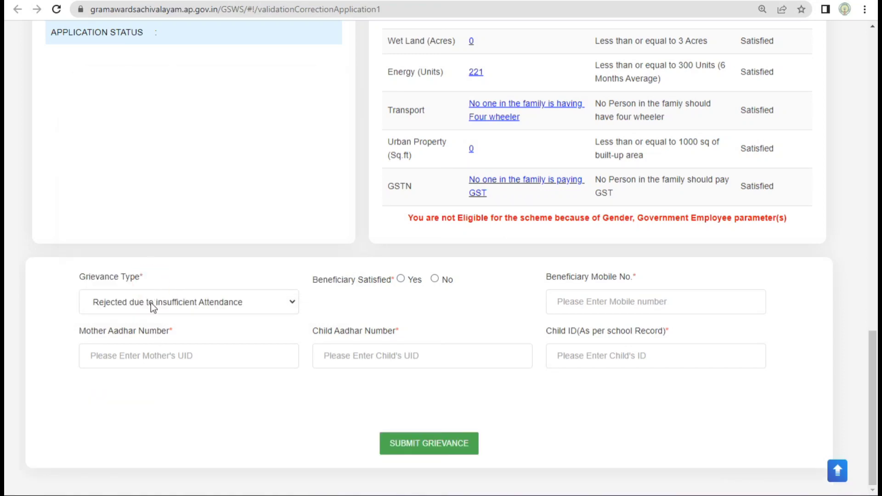
Select 'Children /Mother were not having Rice card' and focus the mother's Aadhaar field.
left_click(151, 302)
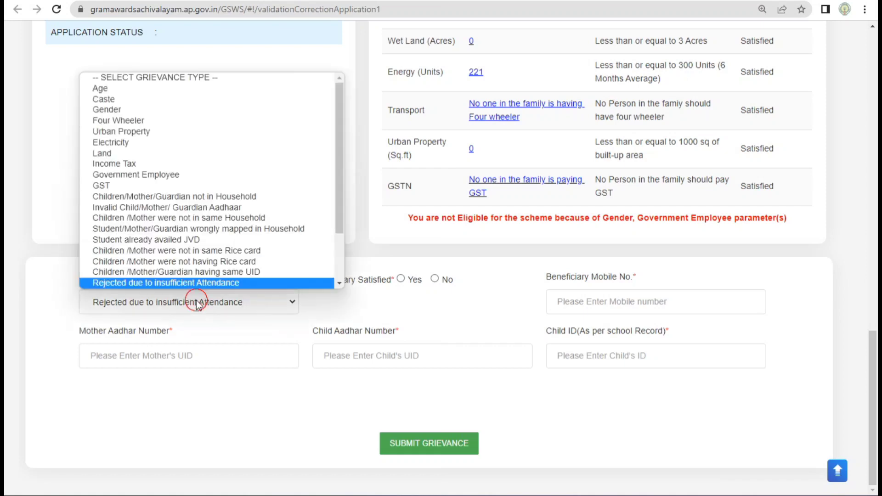
left_click(149, 260)
left_click(205, 351)
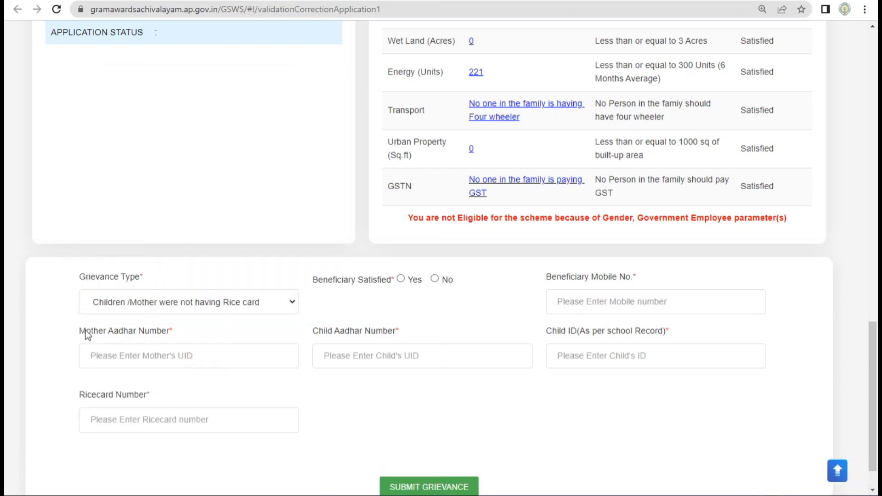
left_click_drag(80, 332, 171, 332)
Enter the mother and child Aadhaar numbers and answer Beneficiary Satisfied with No.
left_click(190, 334)
left_click(340, 363)
left_click(159, 355)
type("123412341234")
left_click(344, 356)
type("123412341234")
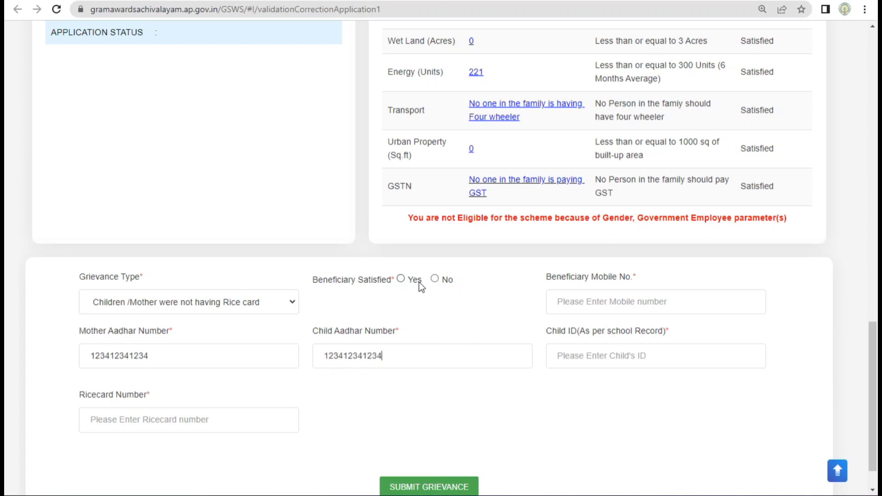
left_click(435, 279)
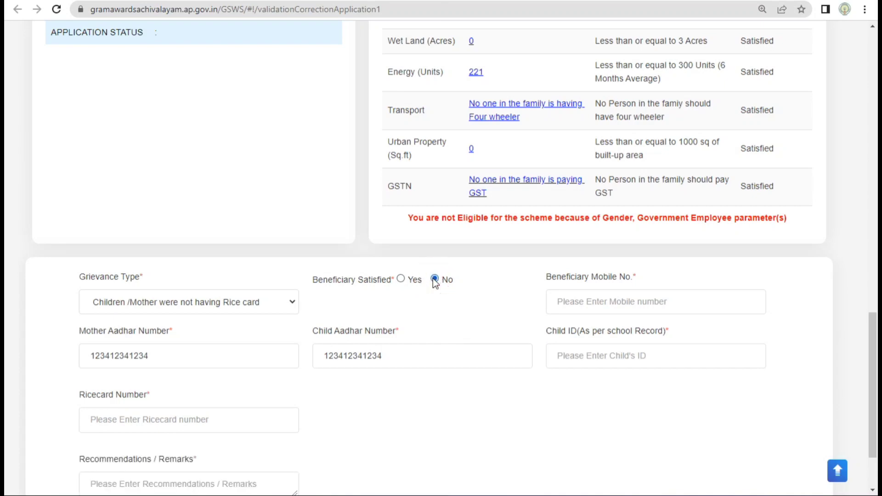
scroll(418, 284, "down", 2)
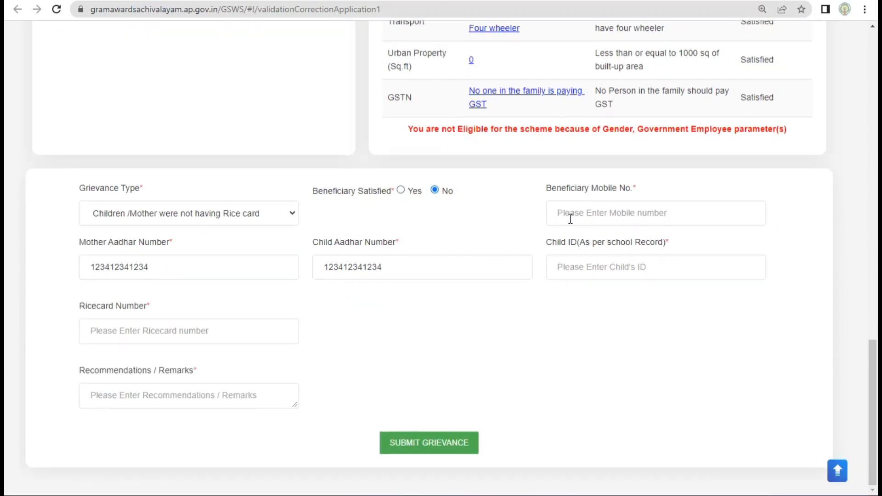
Fill in the mobile number, child ID, rice card number and 'recommended' remarks.
left_click(575, 218)
type("9494949494")
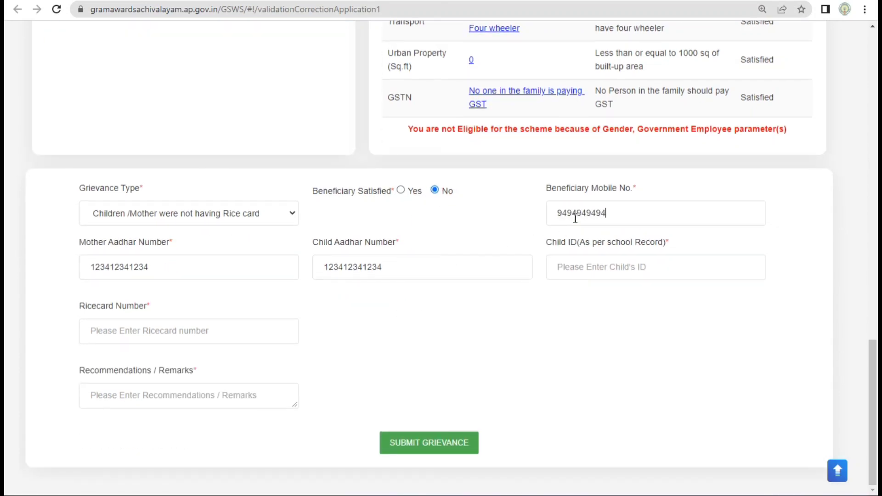
left_click_drag(550, 243, 668, 243)
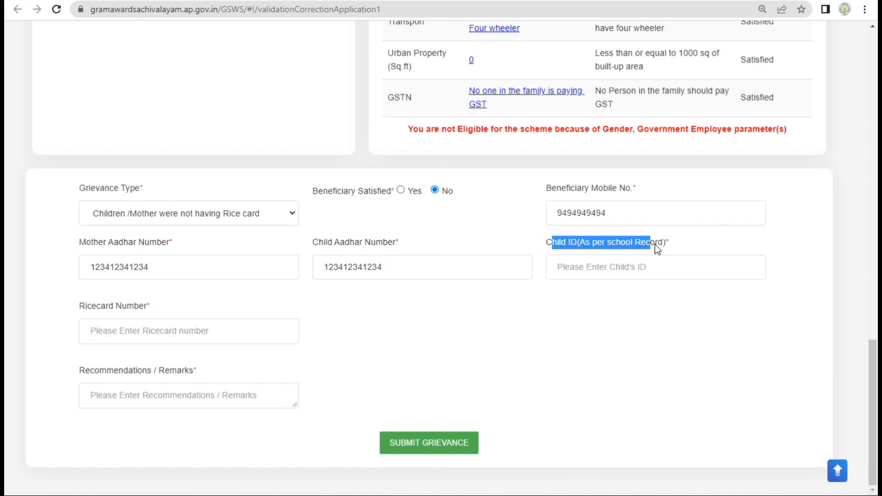
left_click(675, 243)
left_click(657, 267)
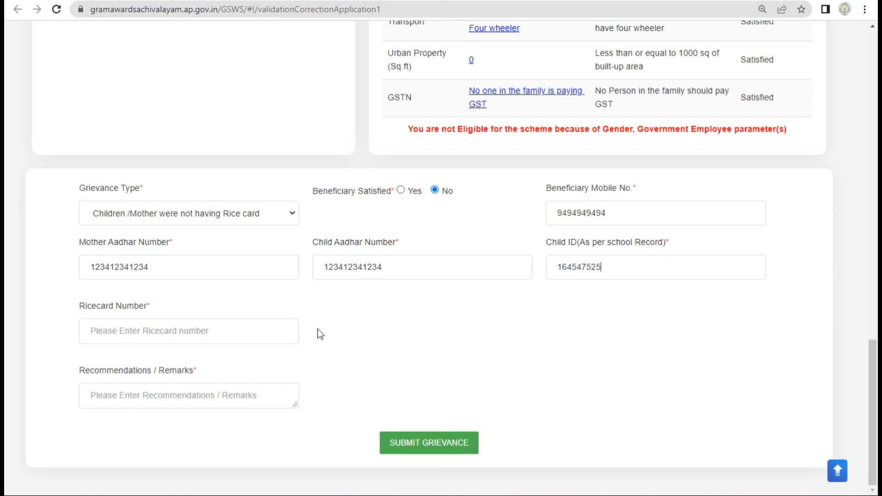
left_click(143, 335)
left_click(136, 388)
type("r")
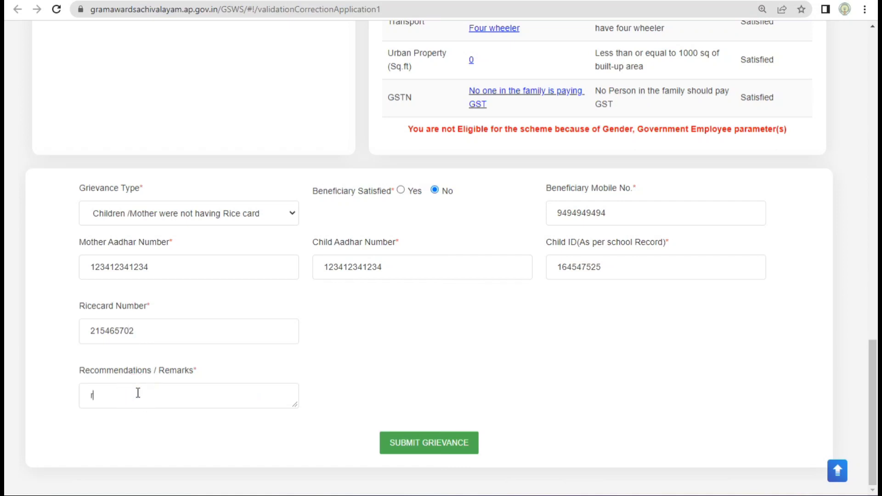
type("ecommended")
scroll(424, 363, "up", 1)
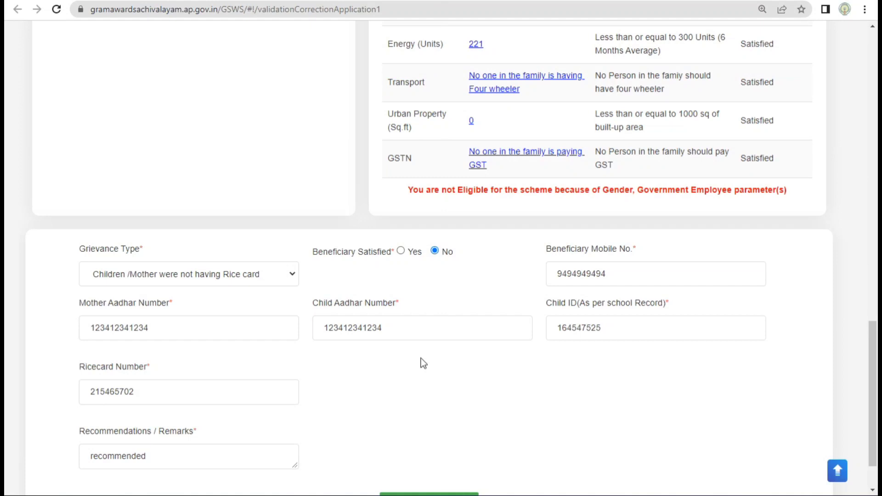